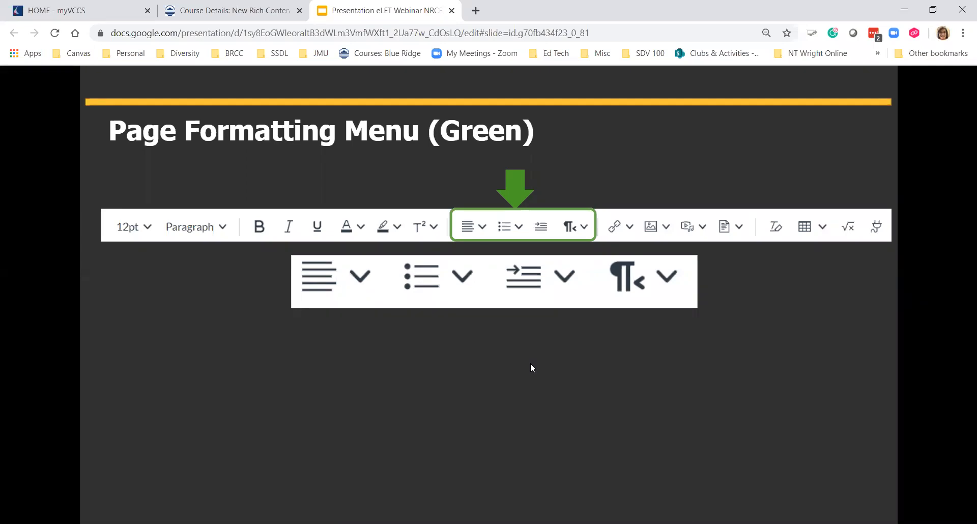
Show the Activity 2 slide and return to the Page Formatting Menu (Green) slide
click(415, 307)
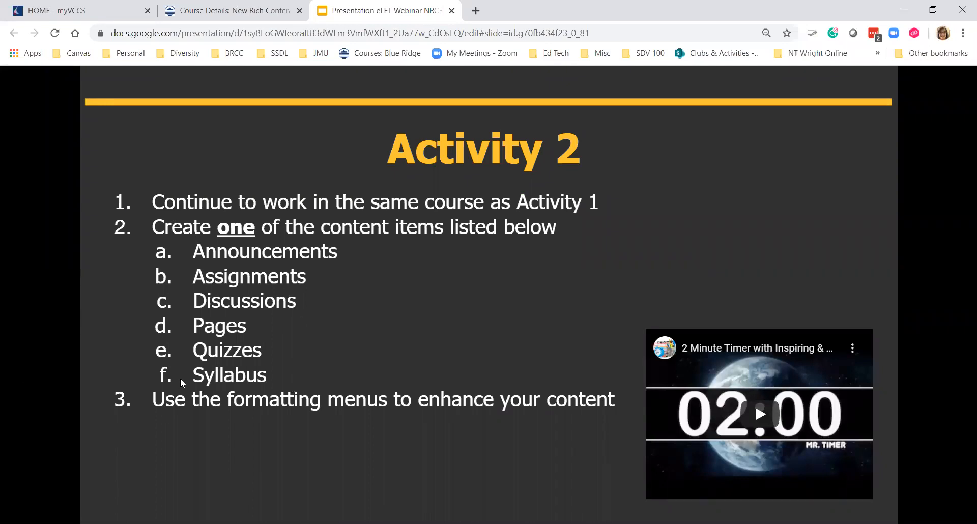
key(Left)
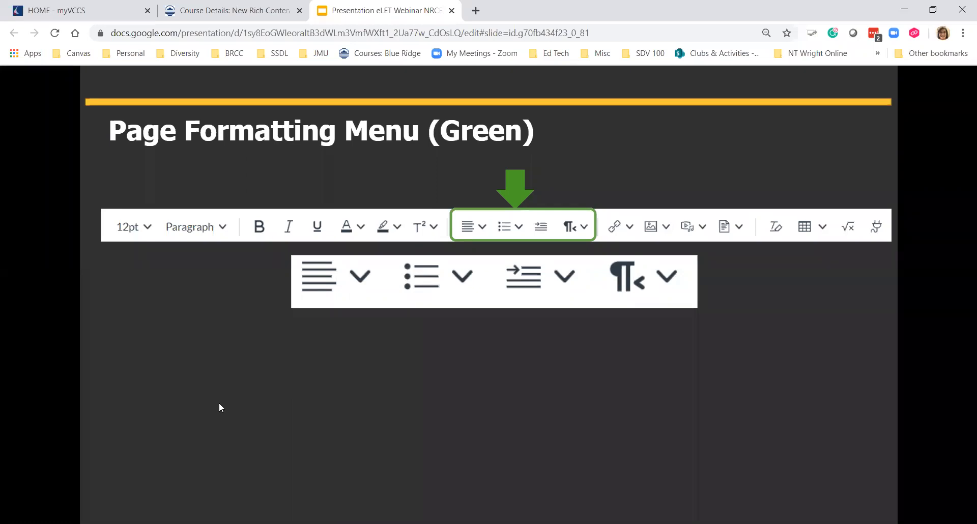
Switch to the Canvas course and, from its home page, add a new page named NRCE, indented one level, to the Workshop module
click(236, 14)
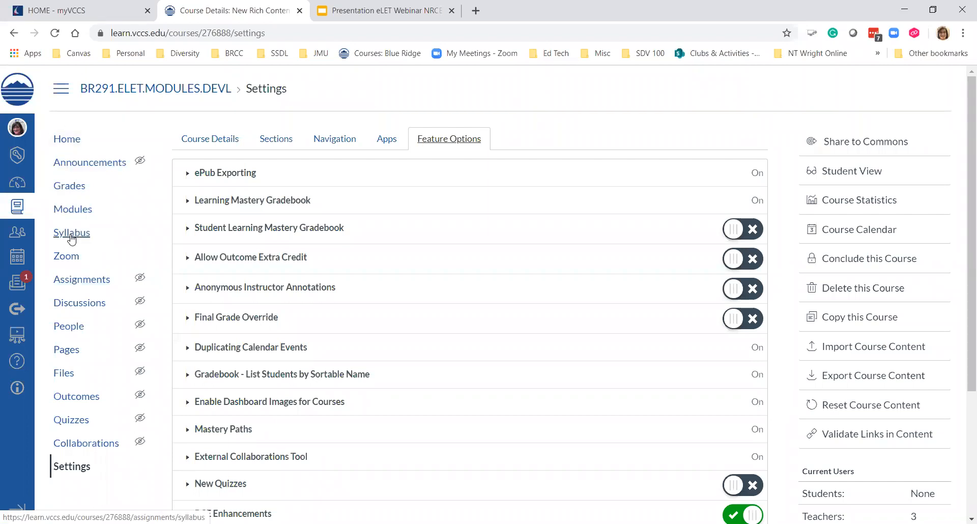
click(65, 145)
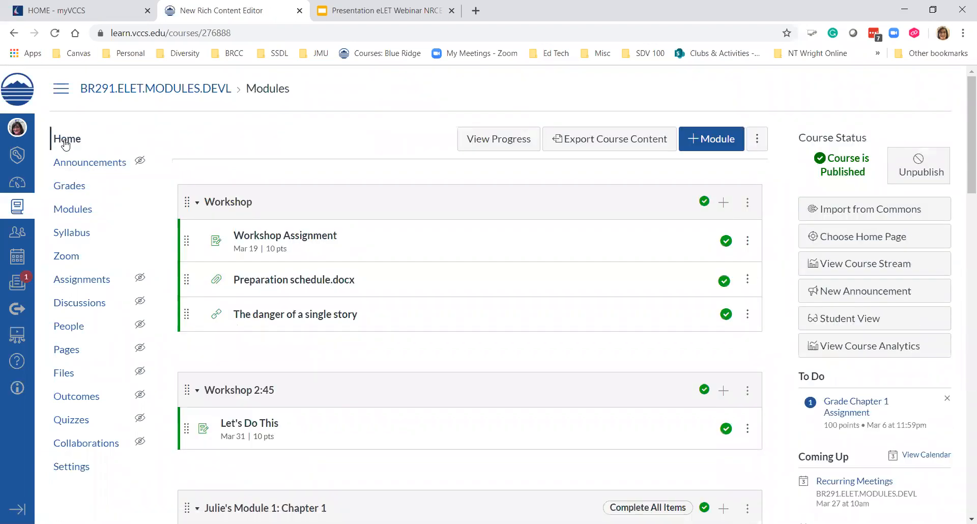
click(724, 203)
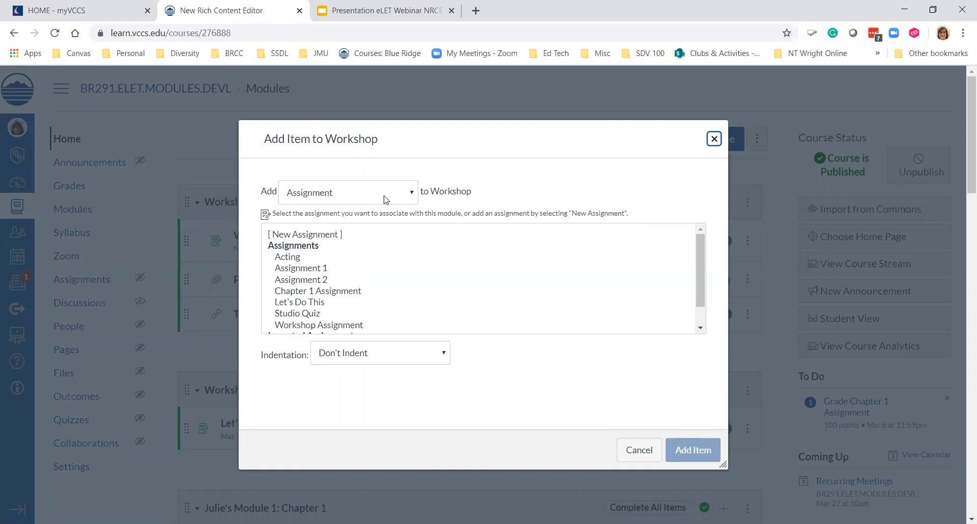
click(412, 194)
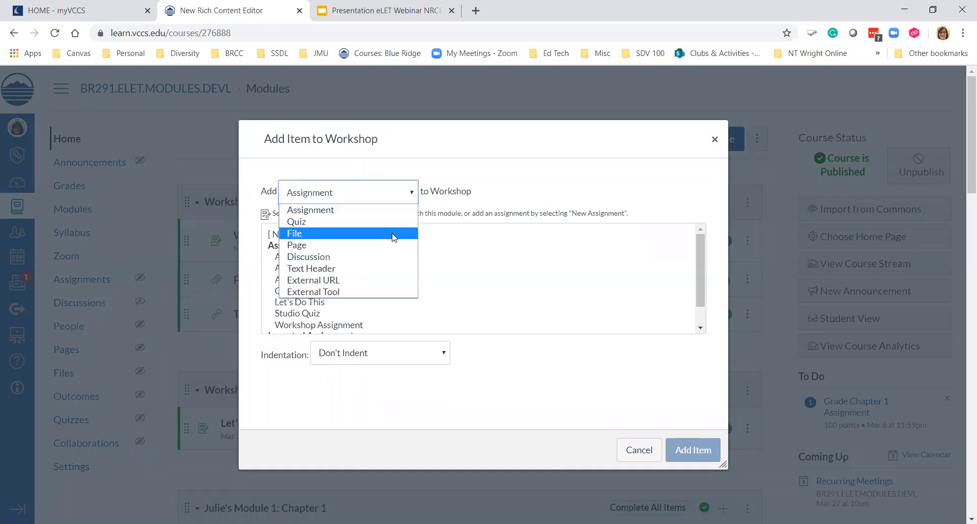
click(392, 246)
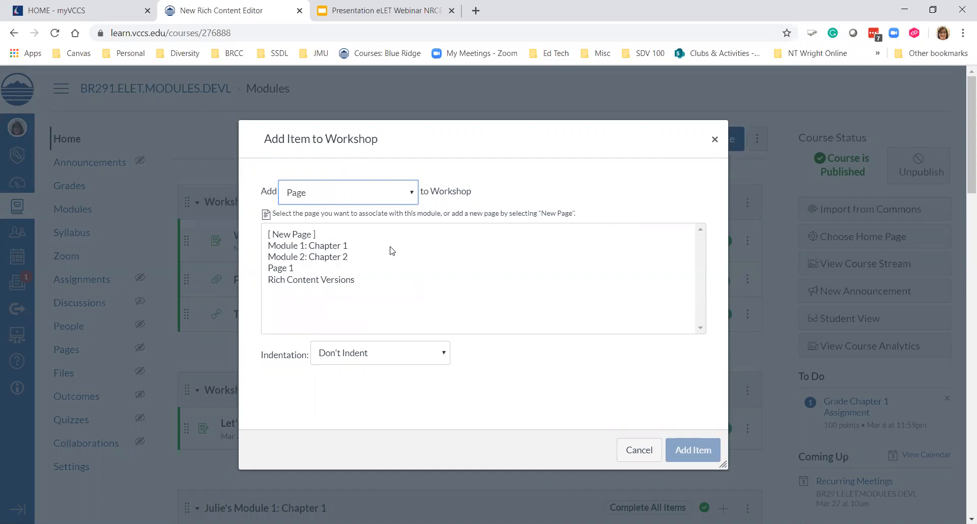
click(306, 235)
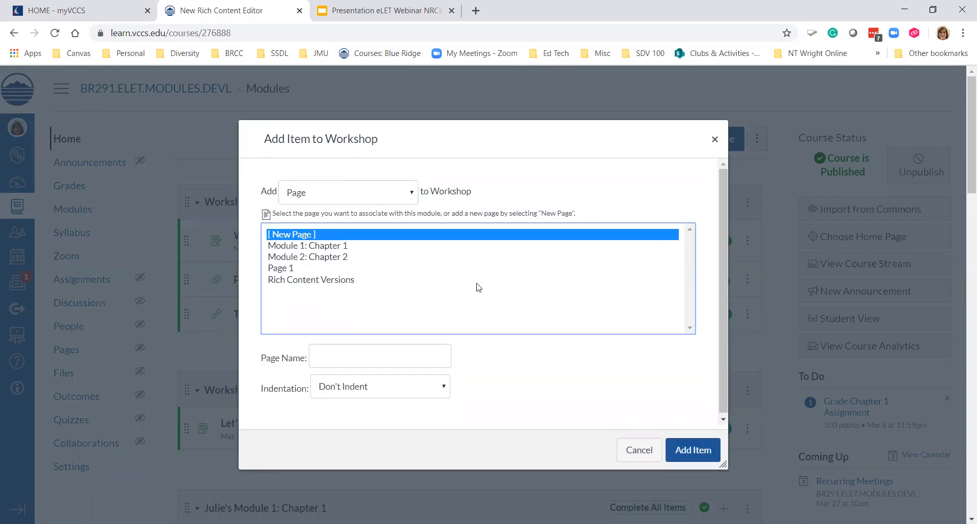
click(339, 358)
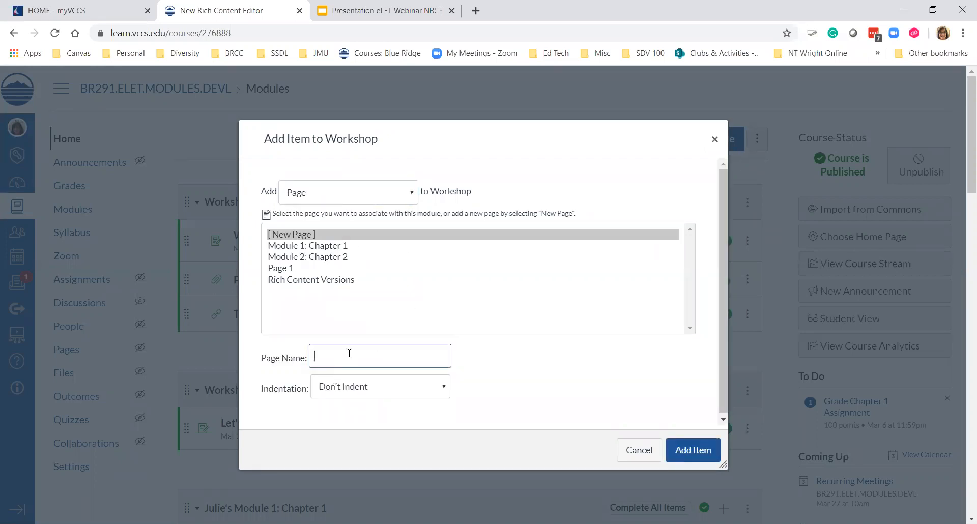
text(NRCE)
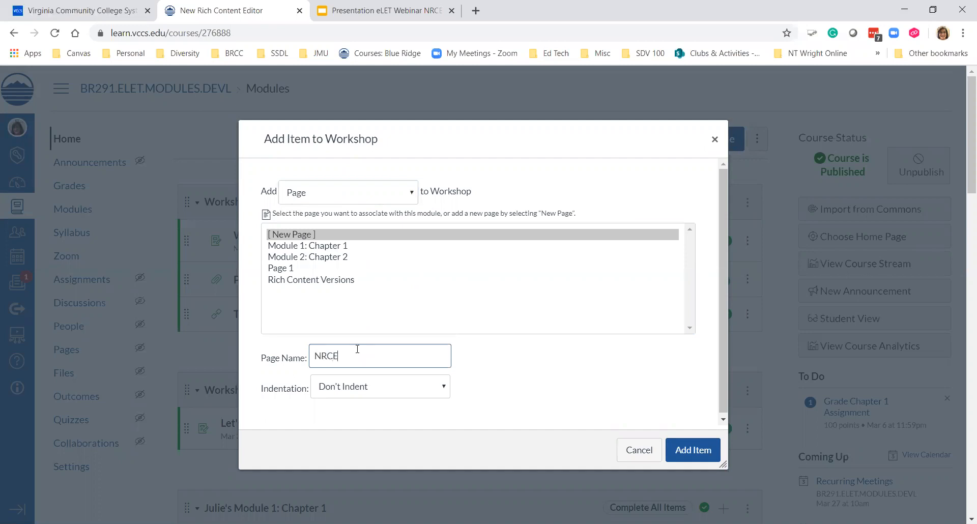
click(415, 387)
click(413, 417)
click(687, 455)
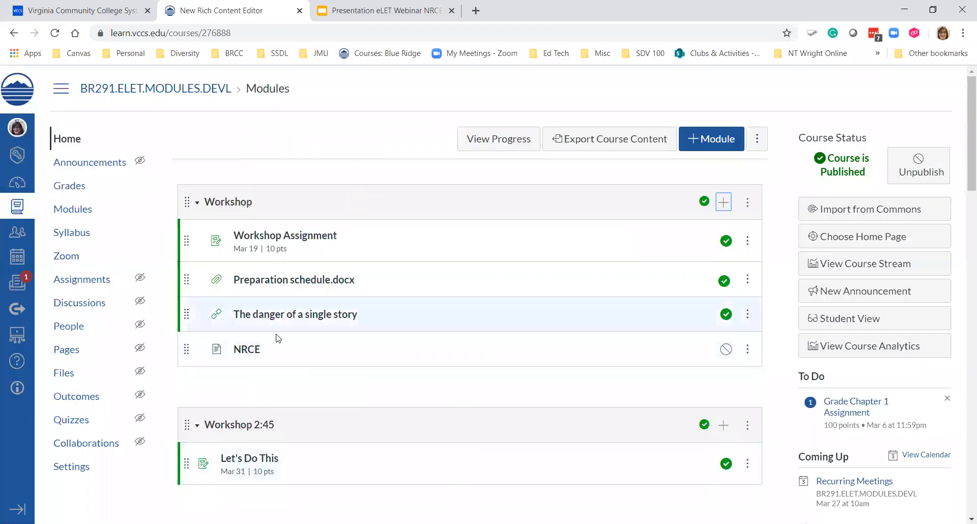
Open the NRCE page for editing and enter the body text "Workshop fun!"
click(253, 355)
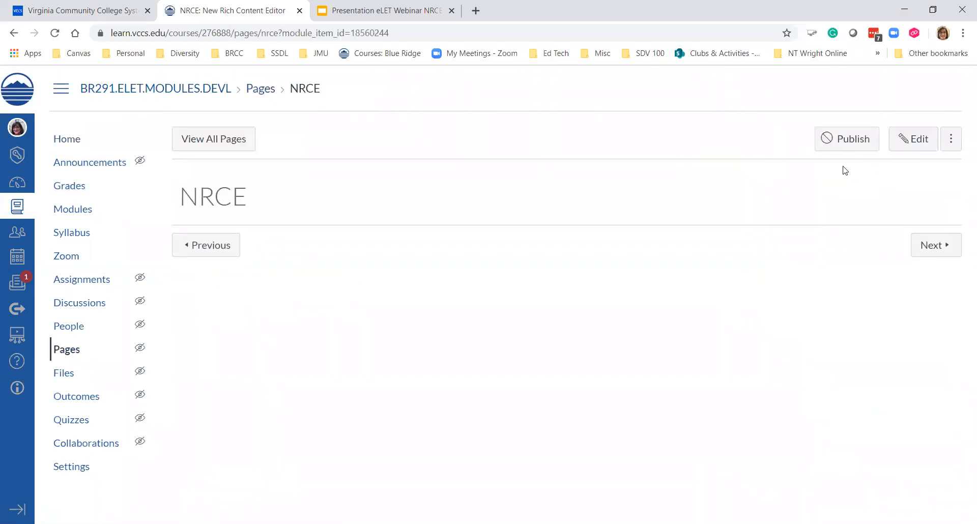
click(914, 144)
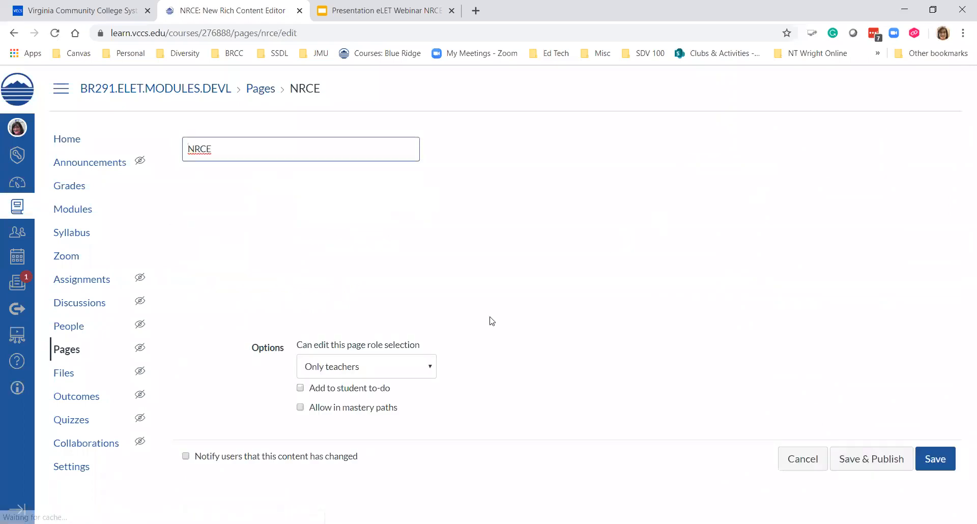
click(233, 222)
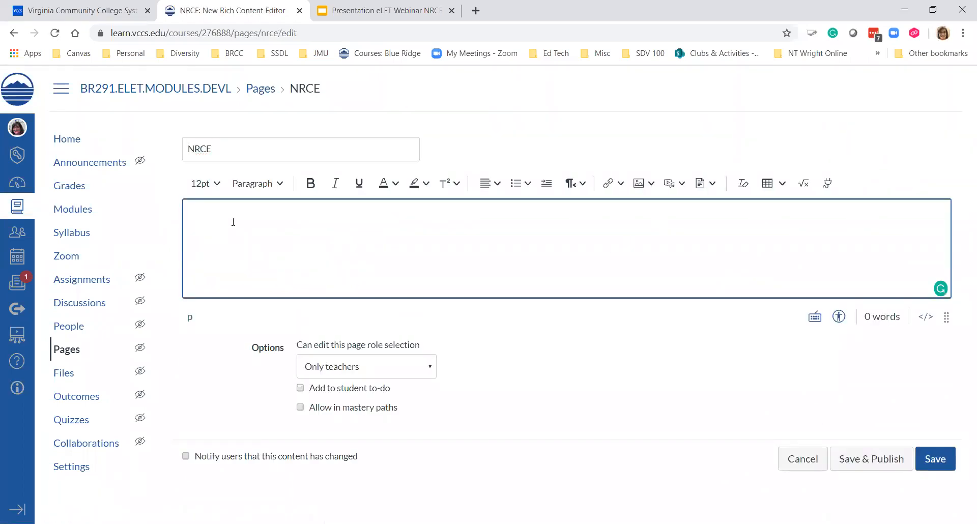
text(Workshop fun!)
Format the "Workshop fun!" text as 14pt bold
drag(259, 223, 192, 228)
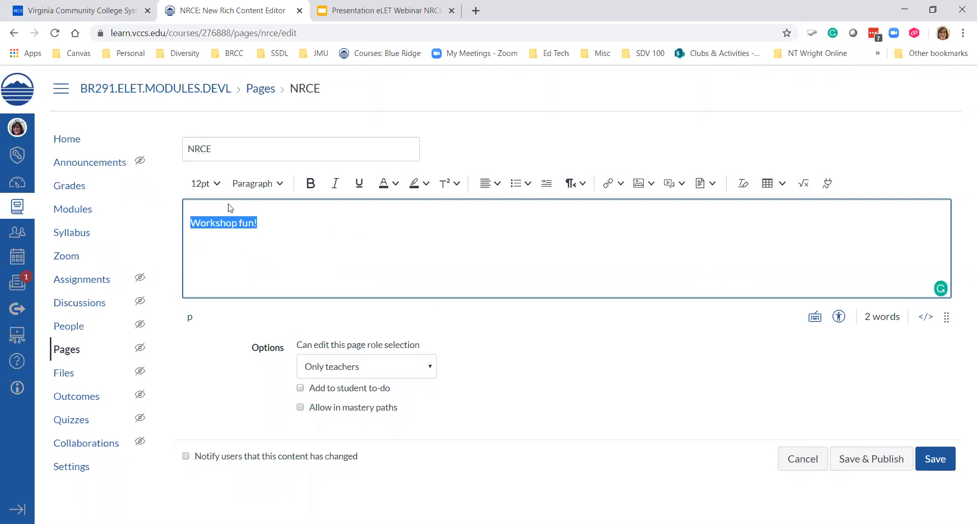
click(215, 185)
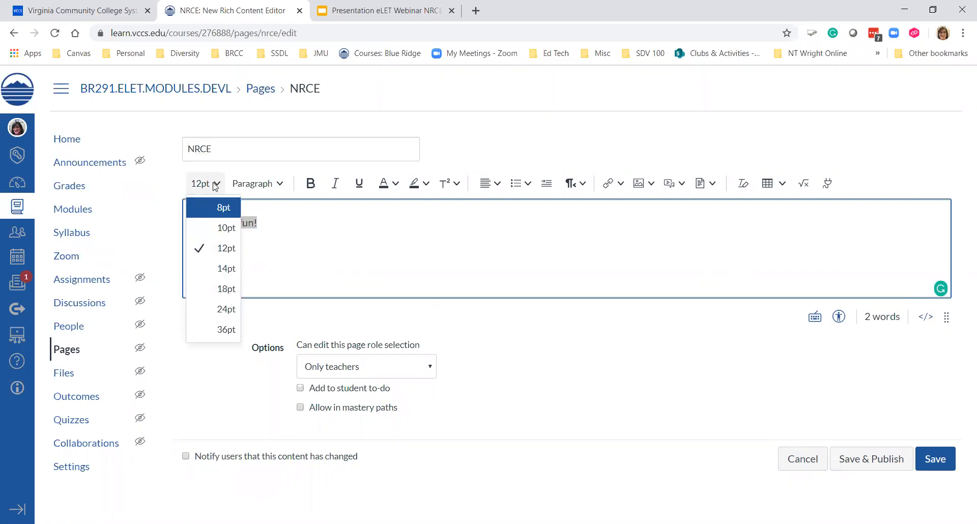
click(215, 269)
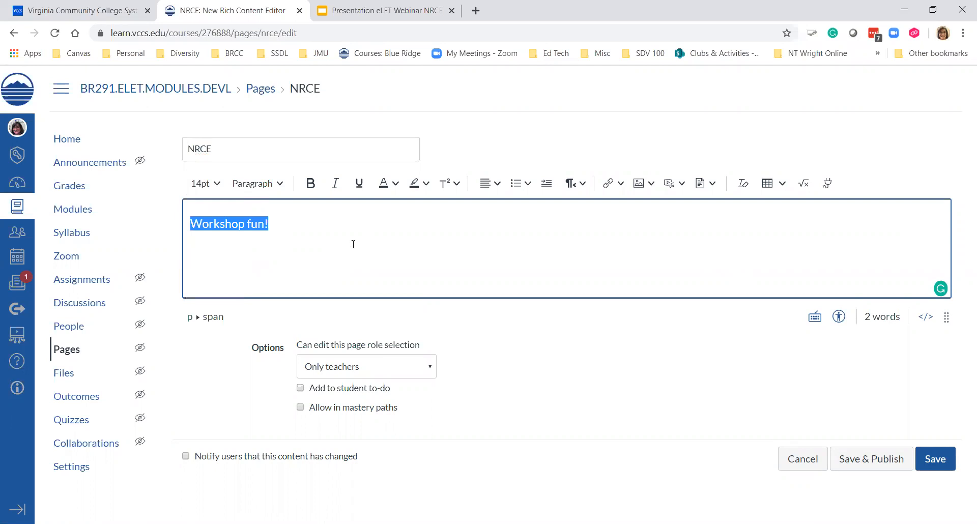
click(311, 185)
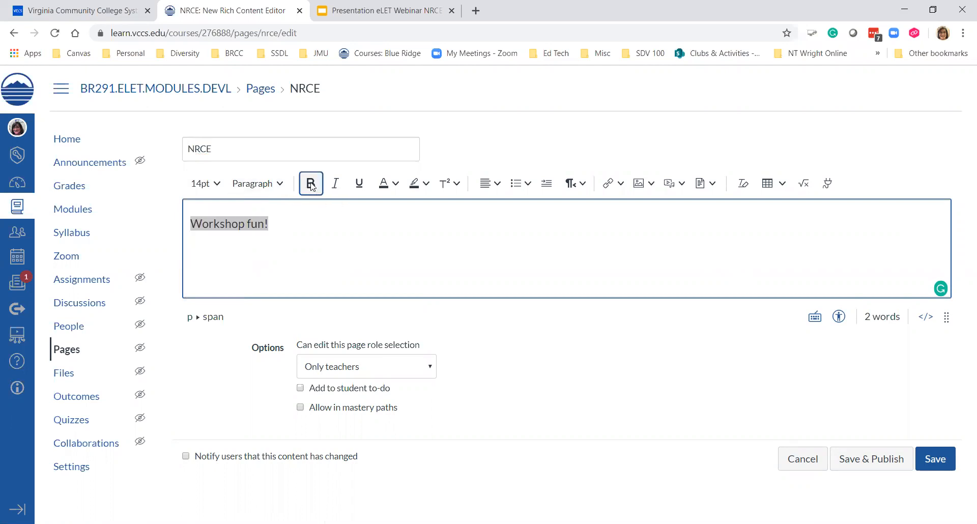
click(356, 223)
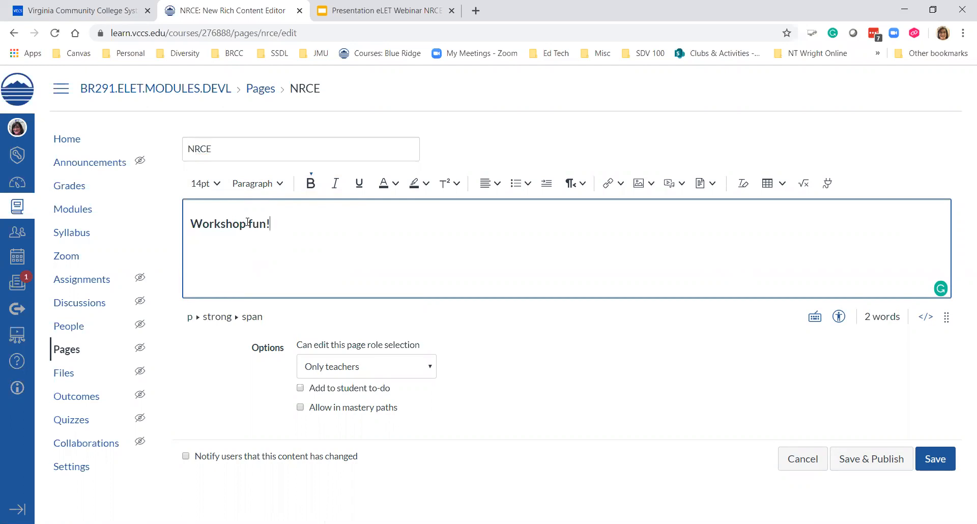
Color the word "fun" blue in the "Workshop fun!" line
drag(248, 224, 266, 219)
click(386, 185)
click(394, 184)
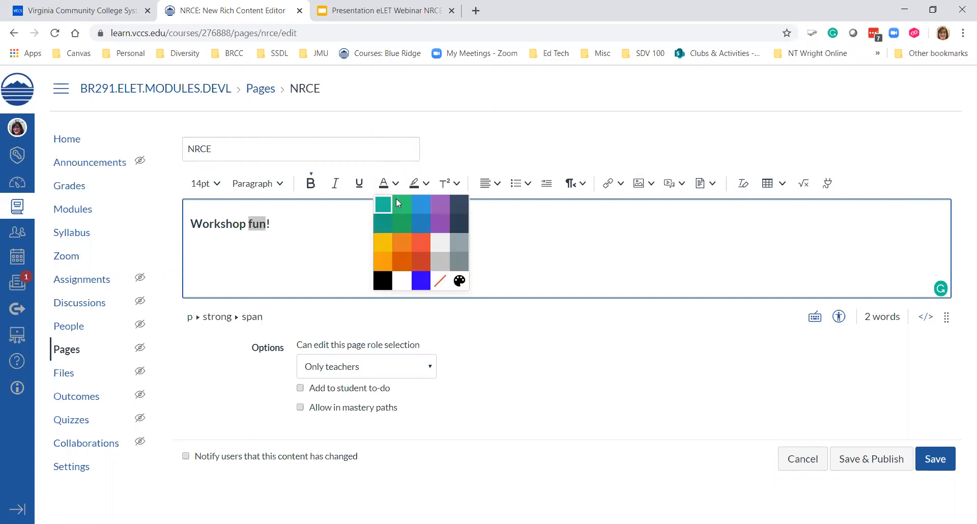
click(422, 281)
click(318, 235)
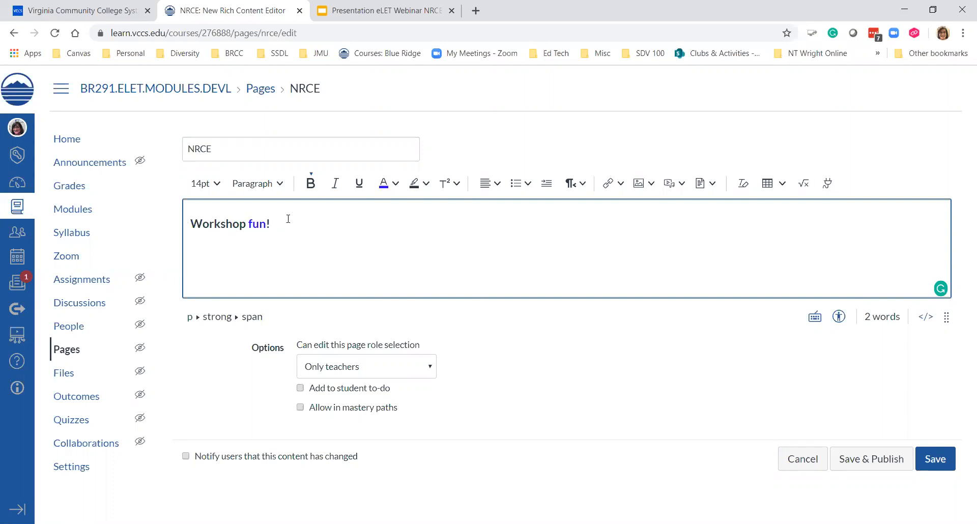
Center the "Workshop fun!" line and start a bulleted list on a new line below it
drag(190, 223, 285, 224)
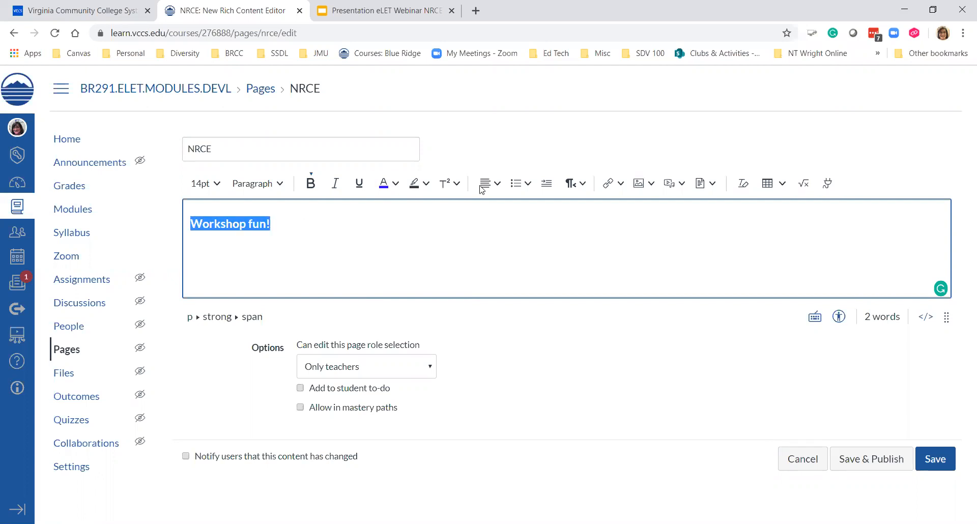
click(497, 184)
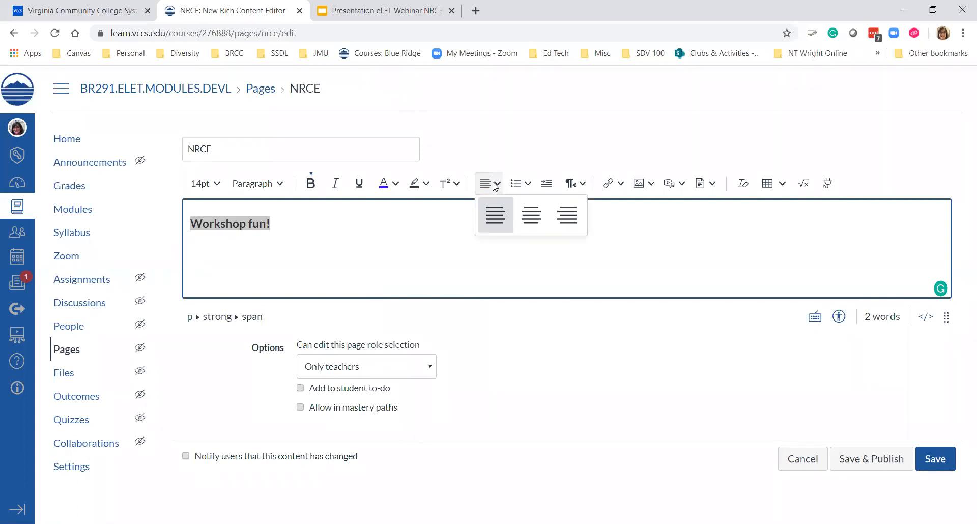
click(540, 220)
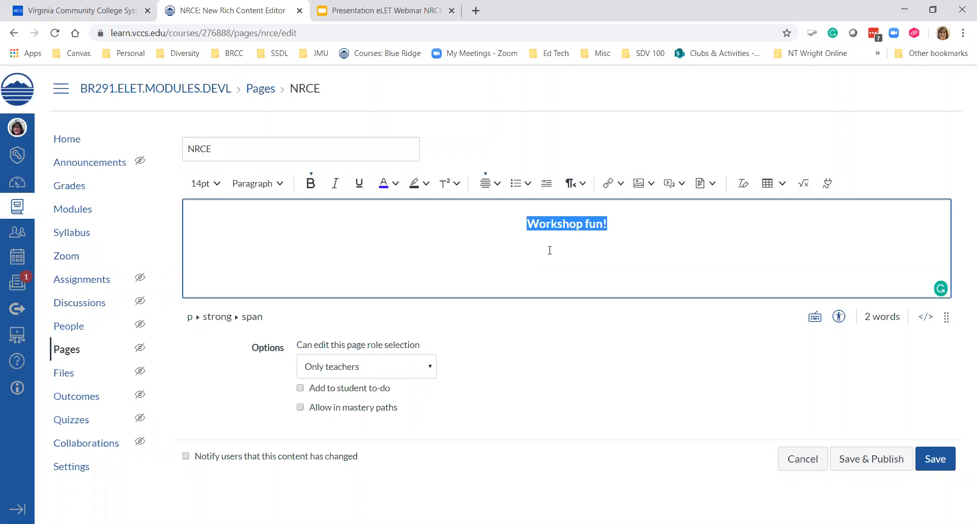
click(528, 224)
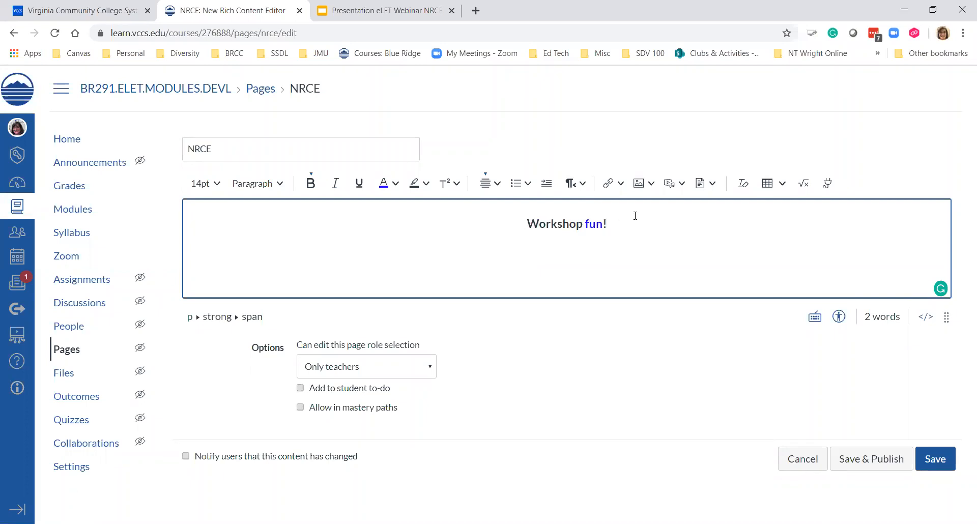
click(515, 183)
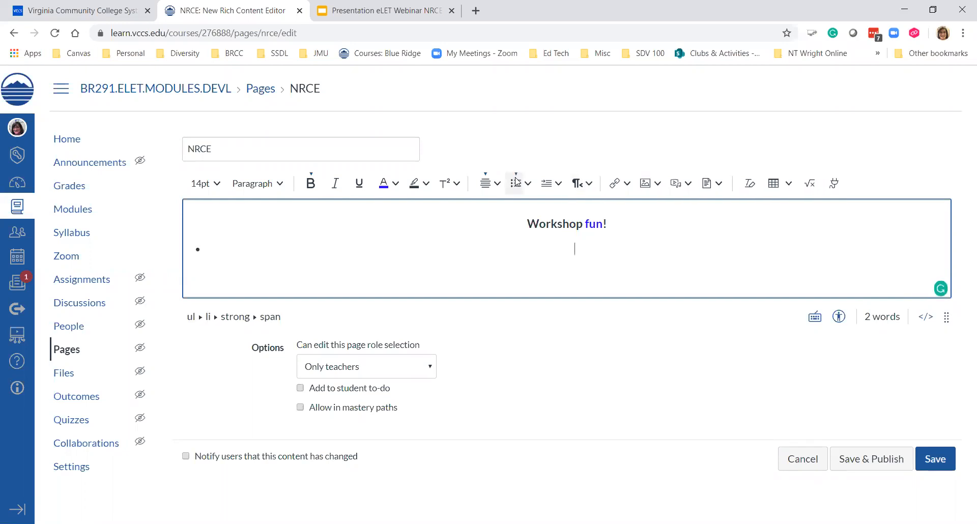
Left-align the "Workshop fun!" line and place the cursor in the empty bullet below it
drag(618, 223, 518, 228)
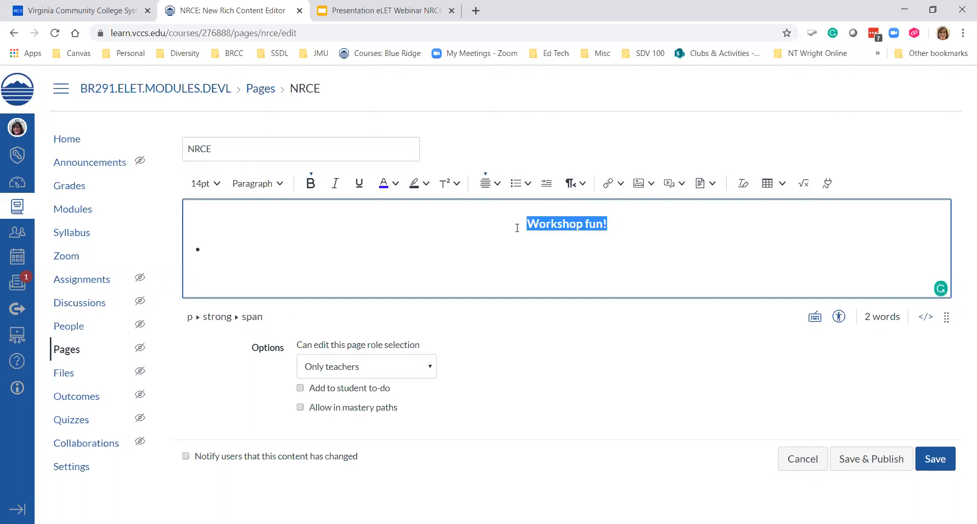
click(498, 184)
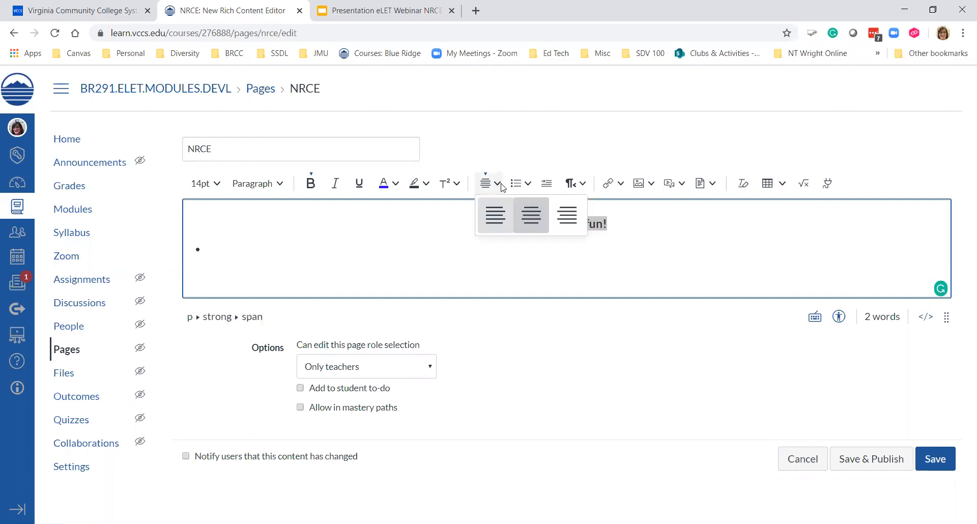
click(489, 218)
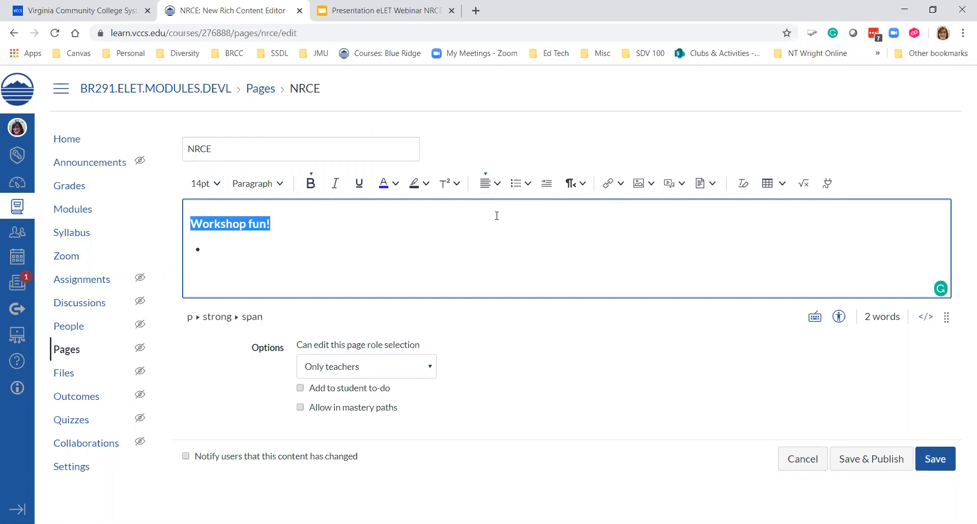
click(234, 248)
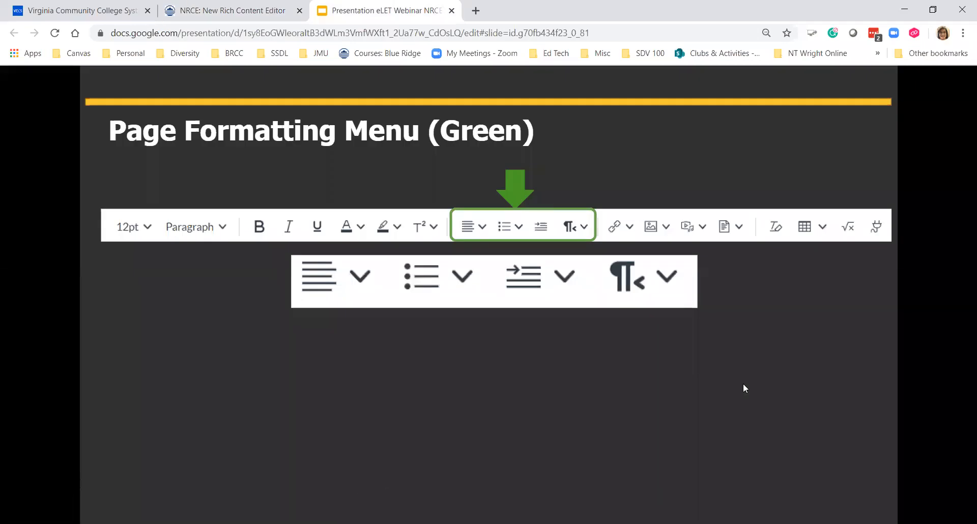
Switch back to the Google Slides presentation and advance to the Activity 2 slide
click(744, 384)
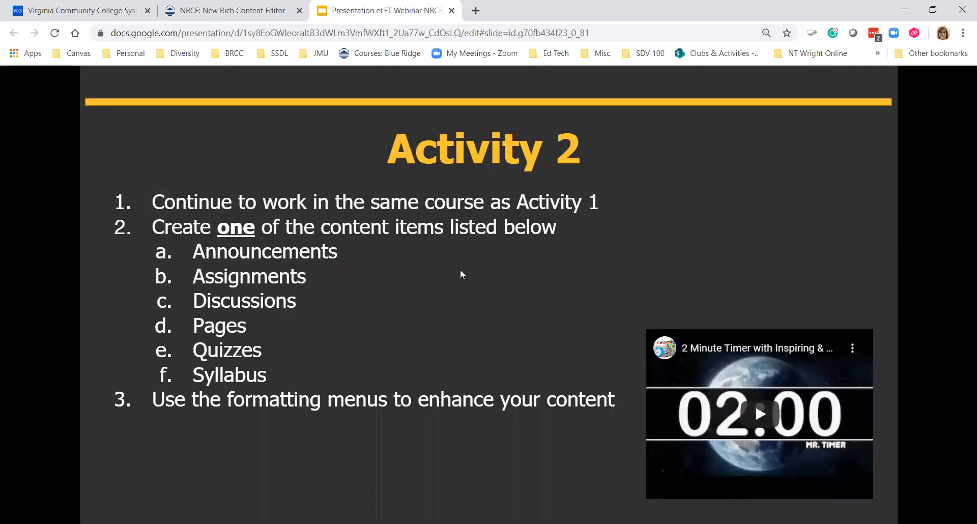